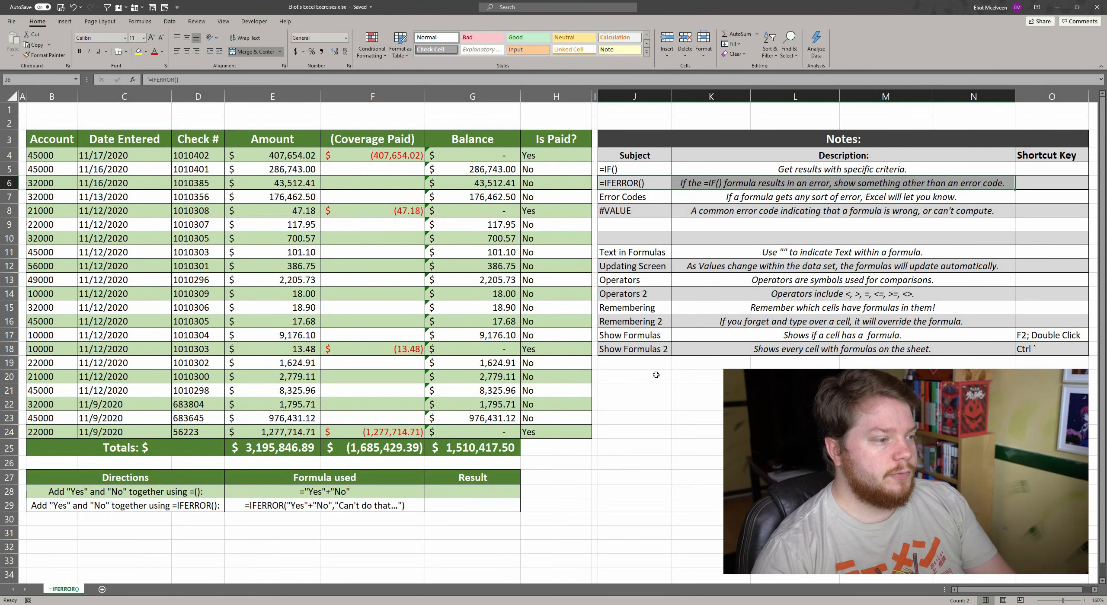
Step: Examine the IF formula behind the Is Paid? column and the directions table below the totals
{"action": "left_click", "coordinate": [654, 387]}
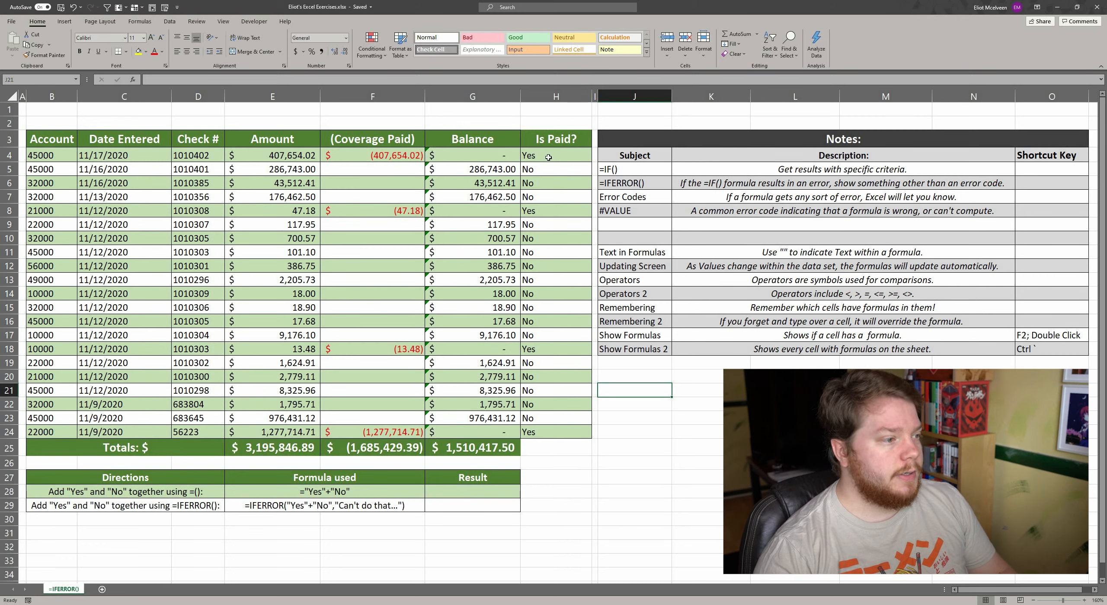
{"action": "left_click", "coordinate": [561, 141]}
{"action": "left_click_drag", "start_coordinate": [556, 187], "coordinate": [543, 431]}
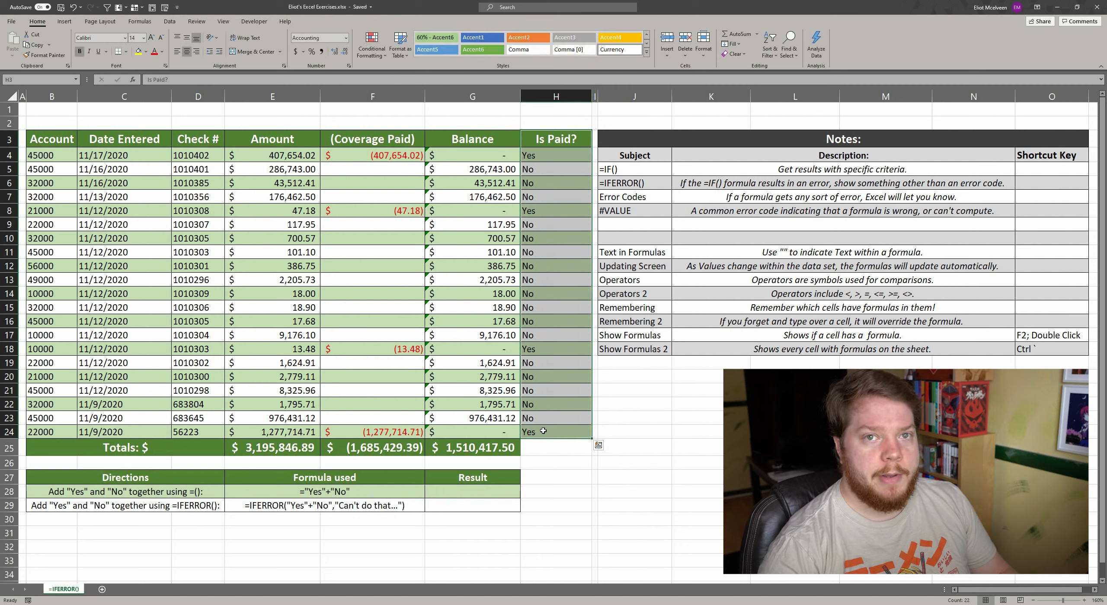
{"action": "left_click", "coordinate": [554, 159]}
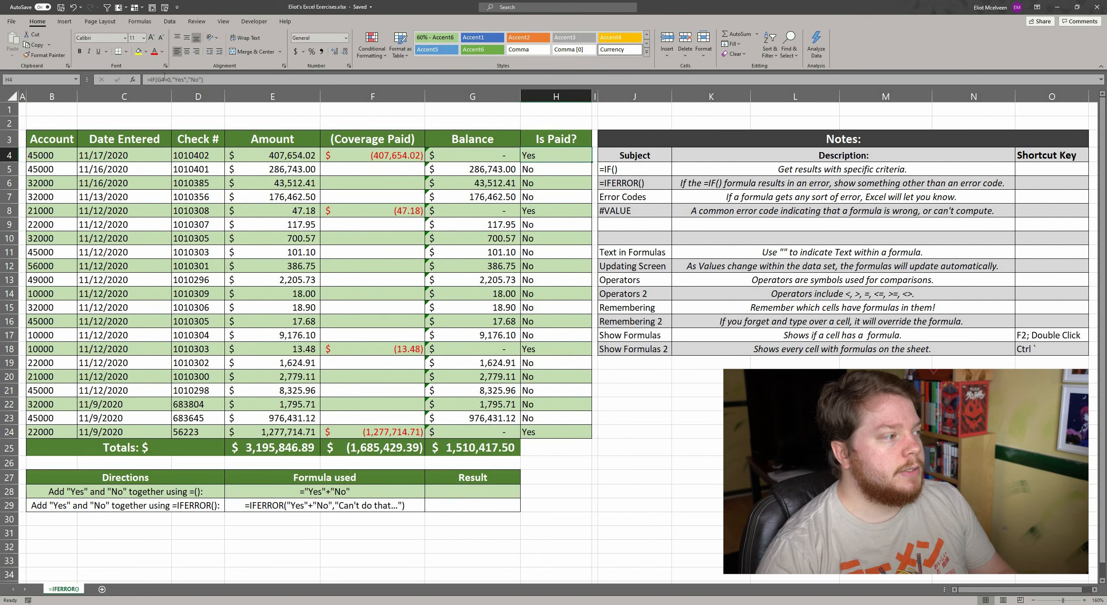
{"action": "left_click_drag", "start_coordinate": [209, 79], "coordinate": [147, 82]}
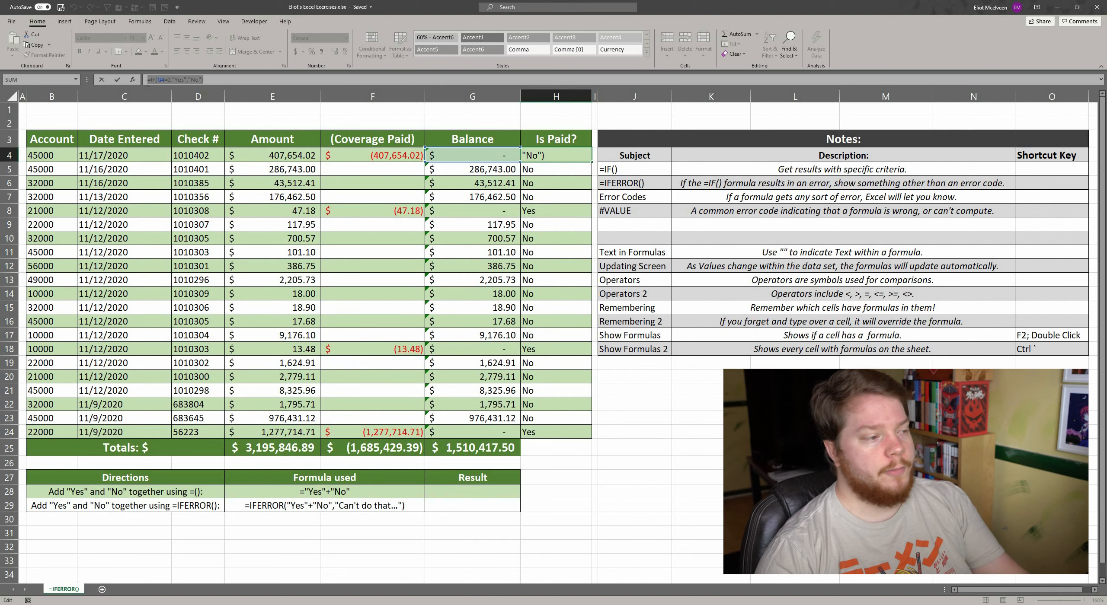
{"action": "key", "text": "Escape"}
{"action": "left_click_drag", "start_coordinate": [563, 158], "coordinate": [555, 427]}
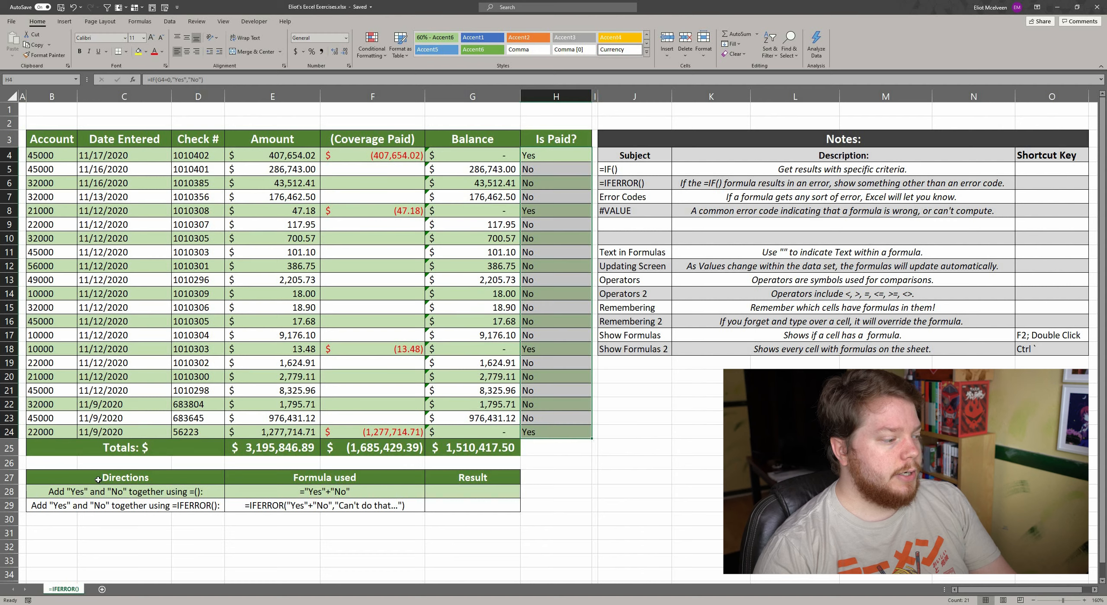
{"action": "left_click_drag", "start_coordinate": [219, 480], "coordinate": [484, 501]}
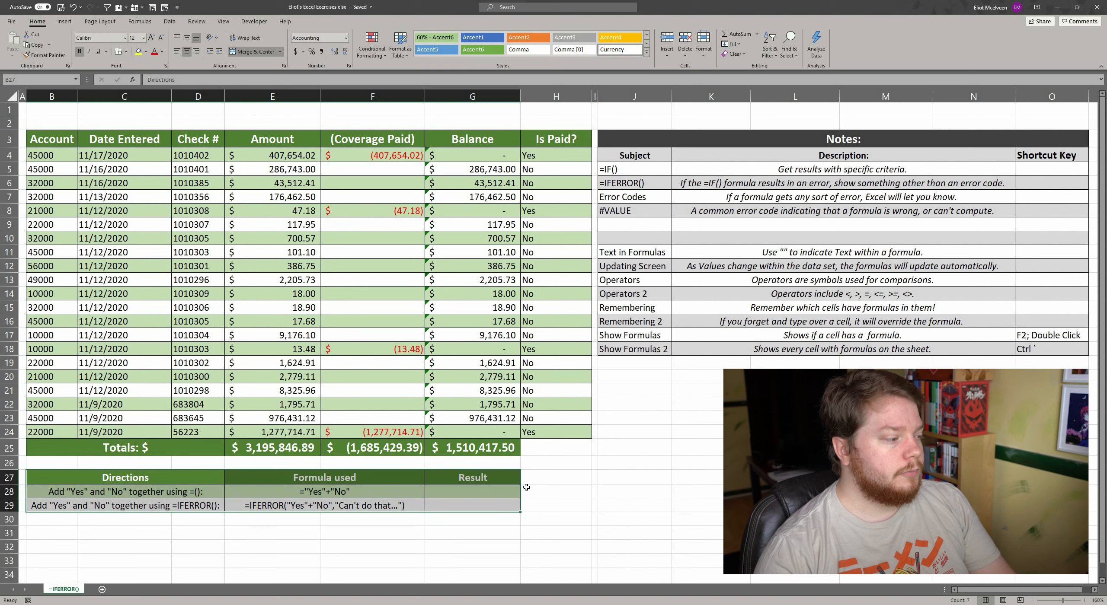
{"action": "left_click", "coordinate": [492, 493]}
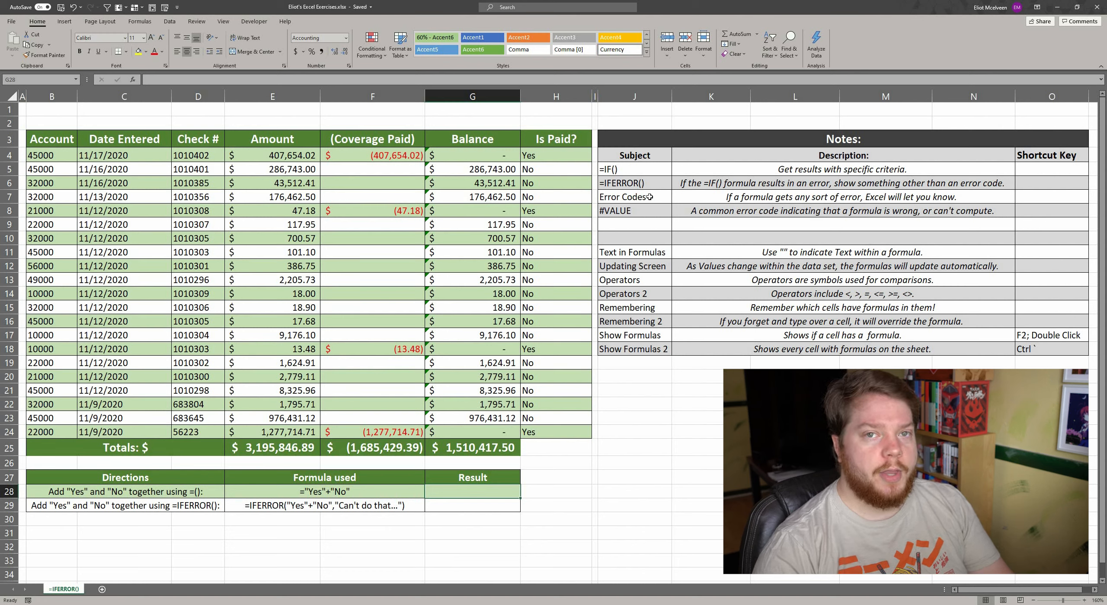
Step: Inspect the balance in G4 and the logical test of the IF formula in H4
{"action": "left_click", "coordinate": [502, 159]}
{"action": "left_click", "coordinate": [541, 156]}
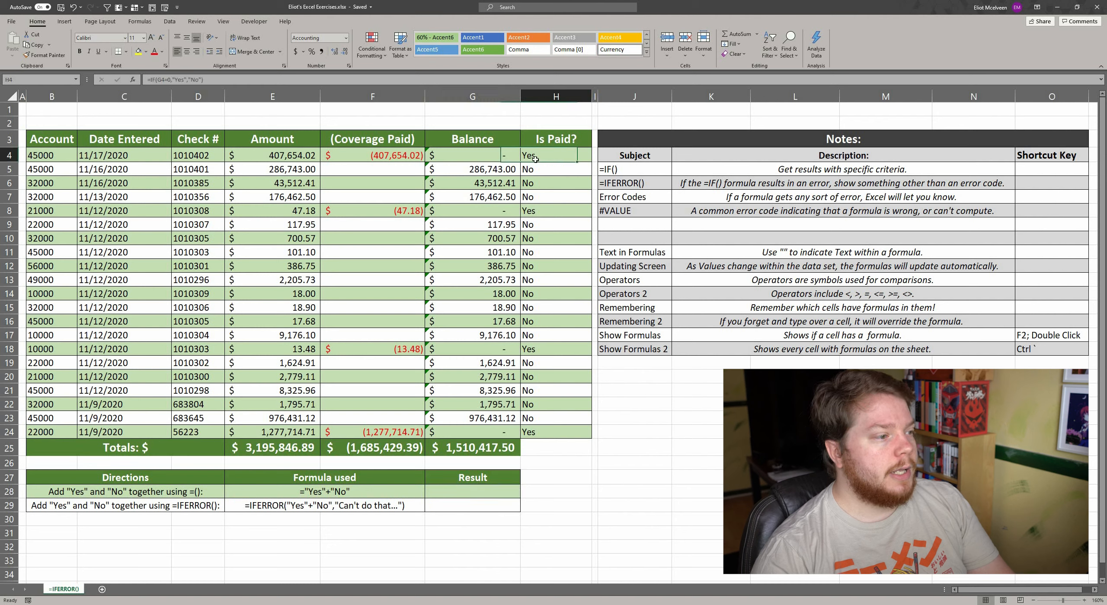
{"action": "double_click", "coordinate": [161, 79]}
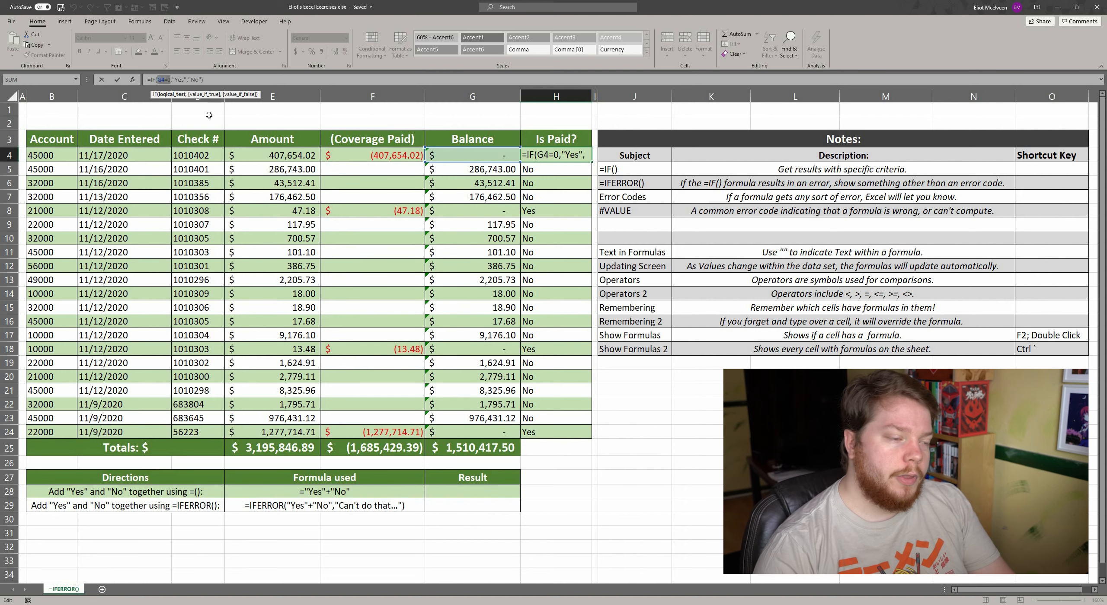
{"action": "key", "text": "Escape"}
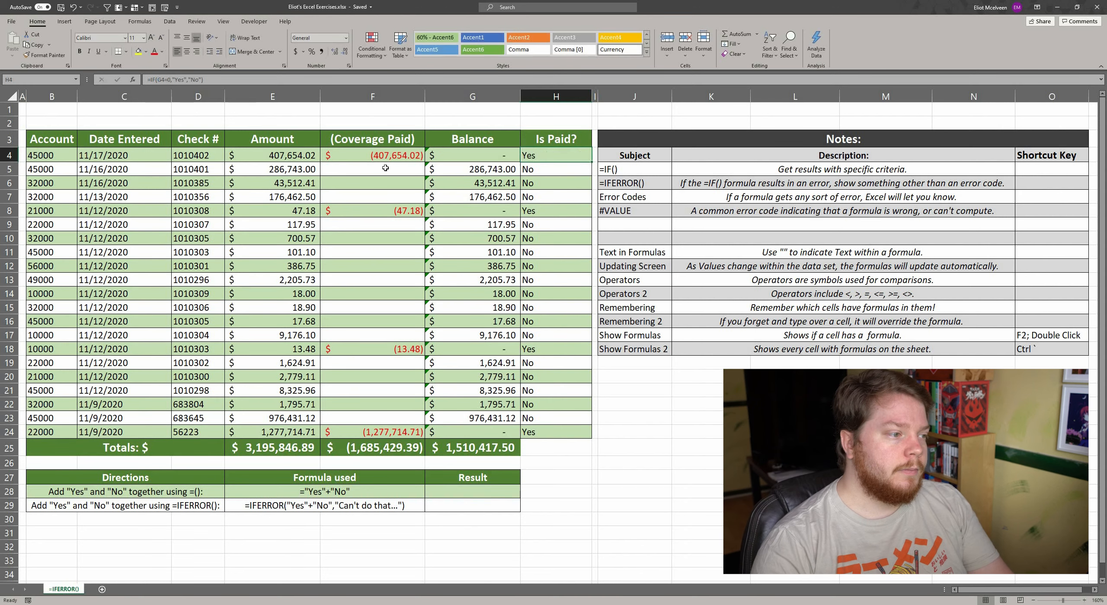
Step: Check the IF formulas in the Is Paid? column between rows 5 and 12
{"action": "left_click", "coordinate": [566, 168]}
{"action": "left_click", "coordinate": [567, 184]}
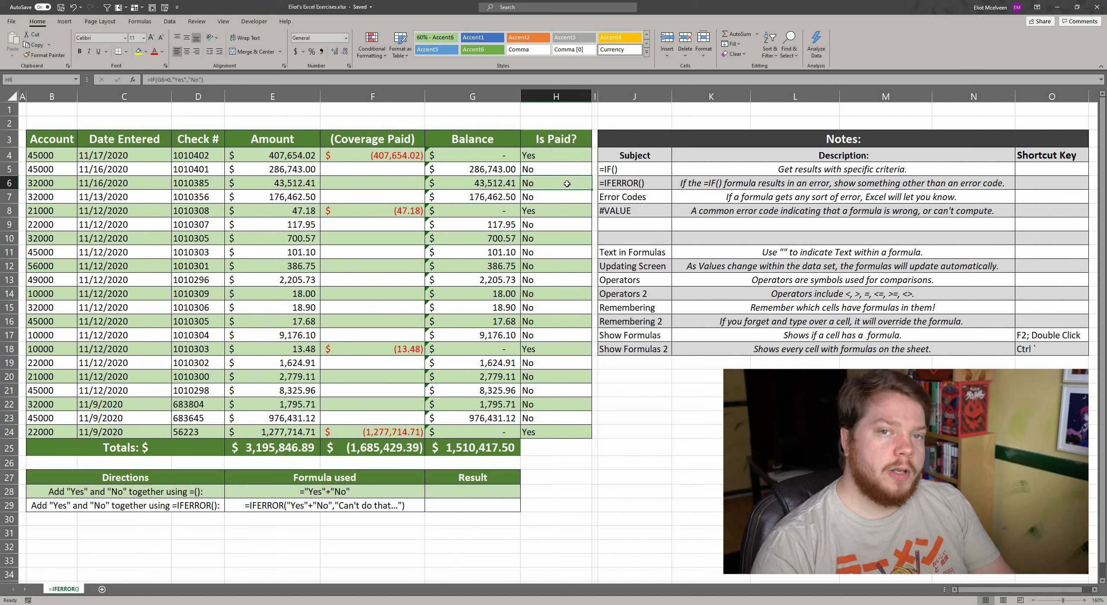
{"action": "left_click", "coordinate": [556, 211]}
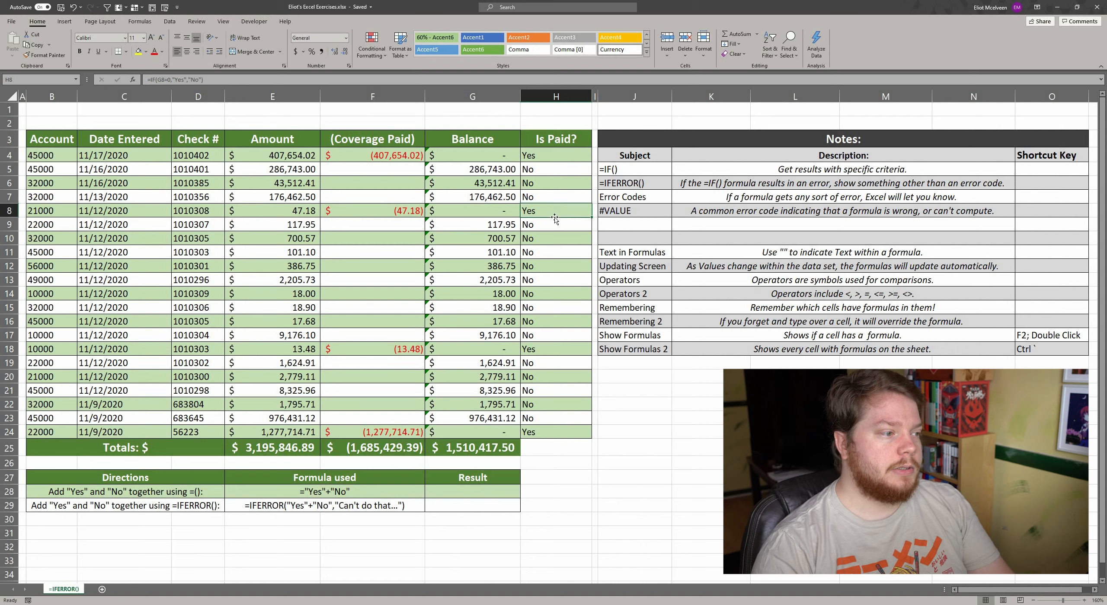
{"action": "left_click", "coordinate": [553, 225]}
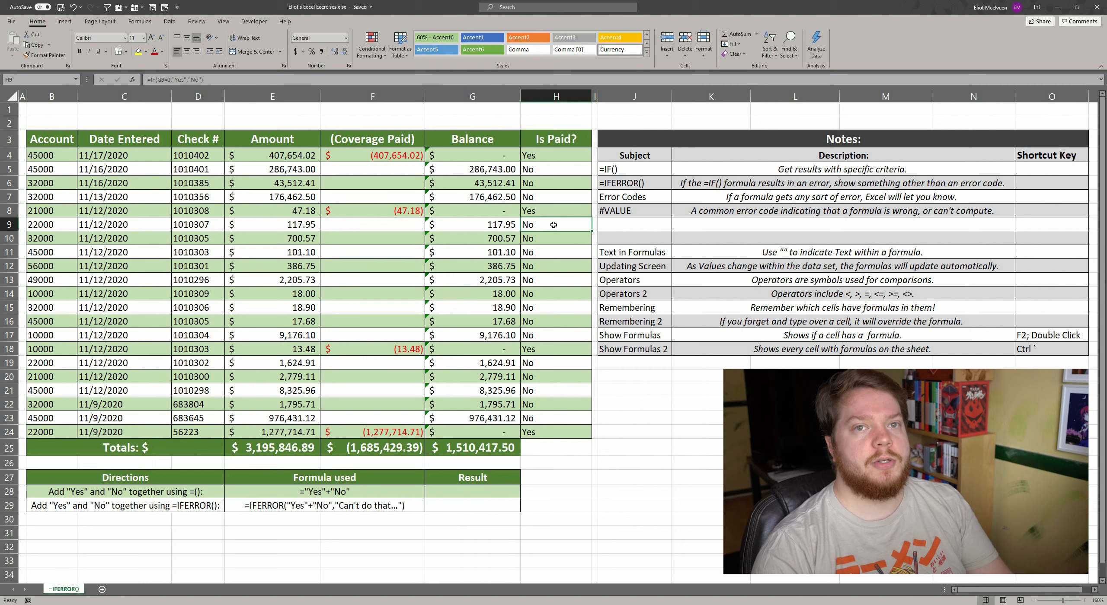
{"action": "left_click", "coordinate": [538, 241]}
{"action": "left_click", "coordinate": [547, 255]}
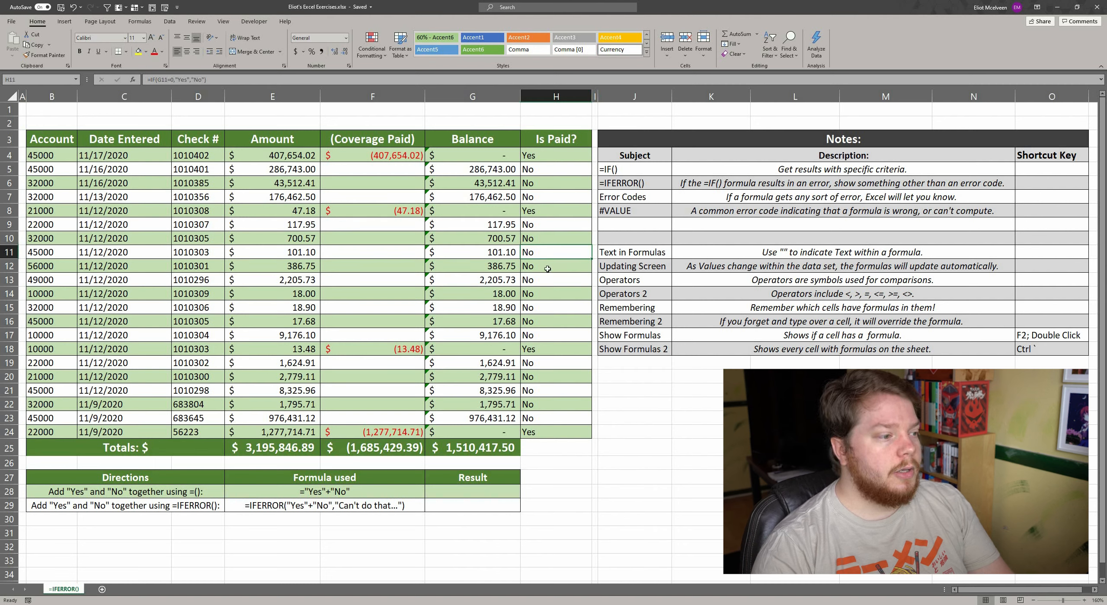
{"action": "left_click", "coordinate": [548, 269]}
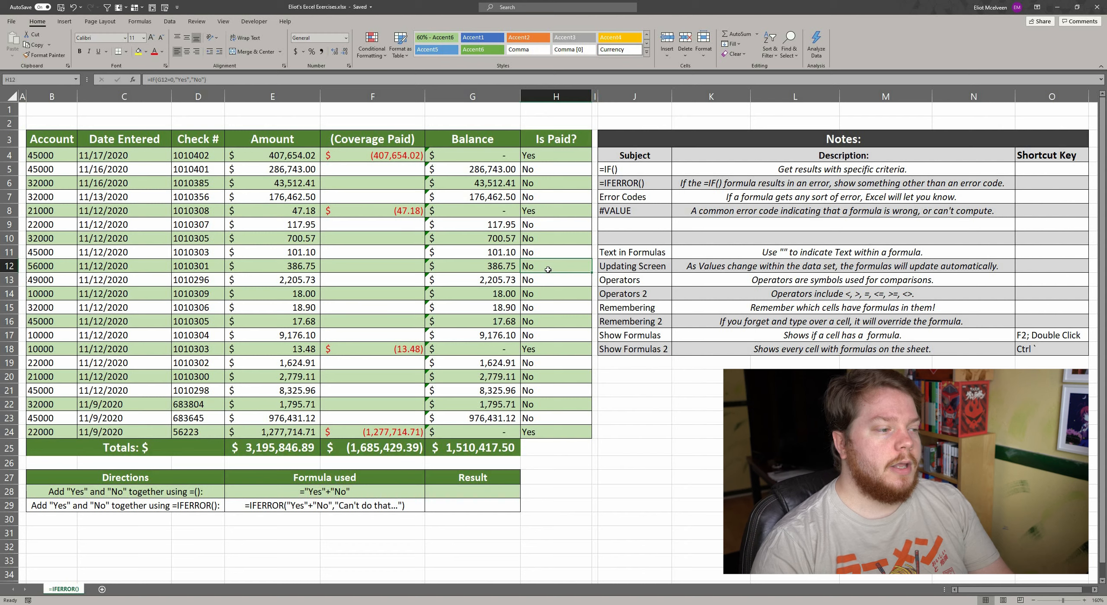
{"action": "left_click", "coordinate": [549, 254]}
{"action": "left_click", "coordinate": [558, 239]}
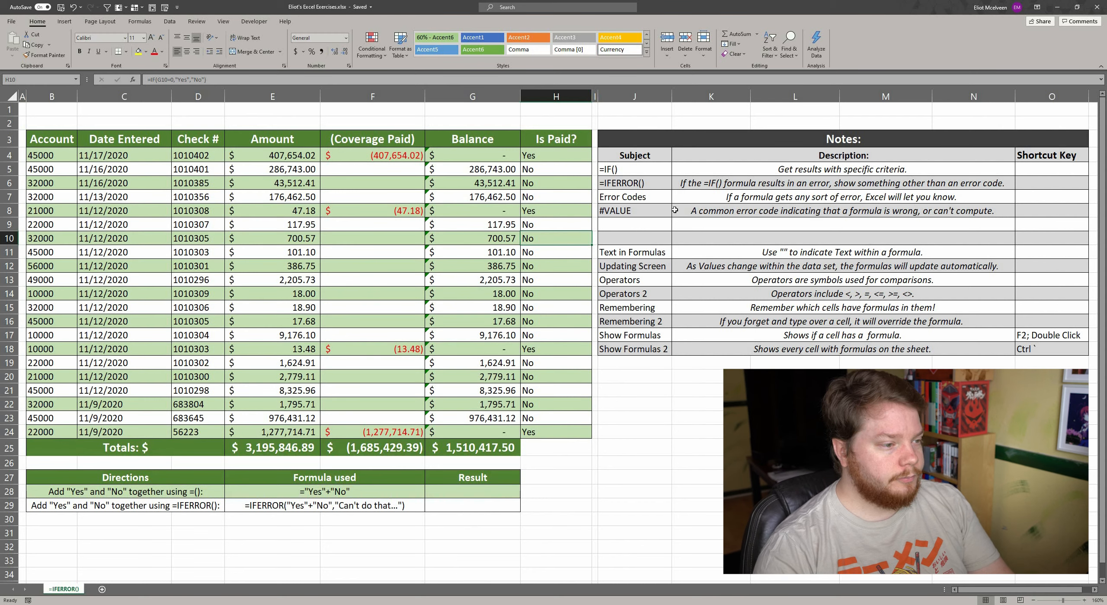
Step: Review the #VALUE note, then the directions and formulas listed for the two exercises in rows 28 and 29
{"action": "left_click", "coordinate": [621, 213]}
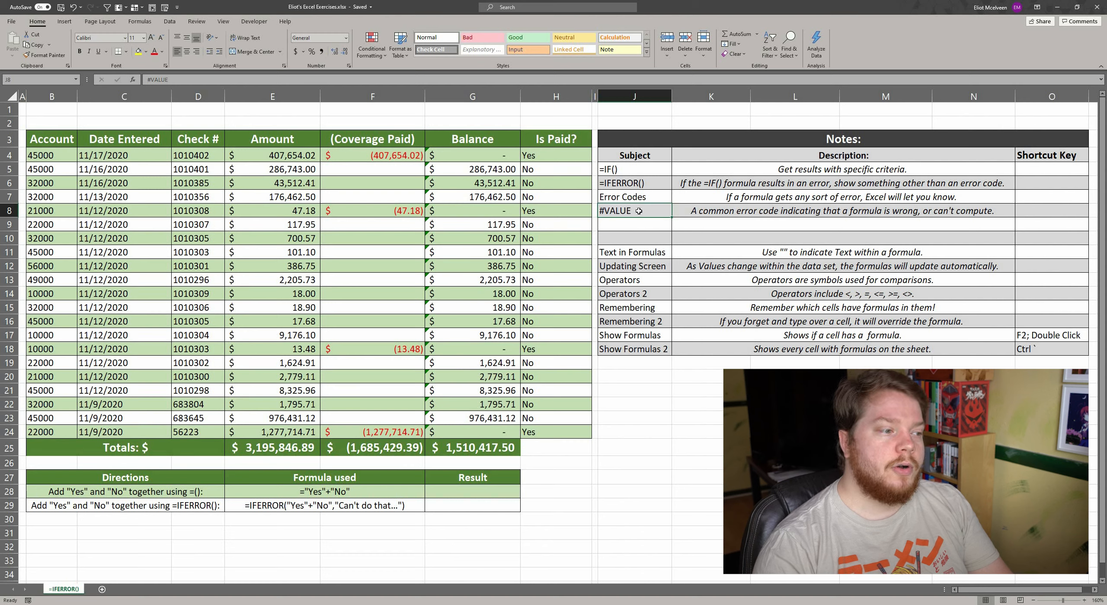
{"action": "left_click", "coordinate": [720, 214]}
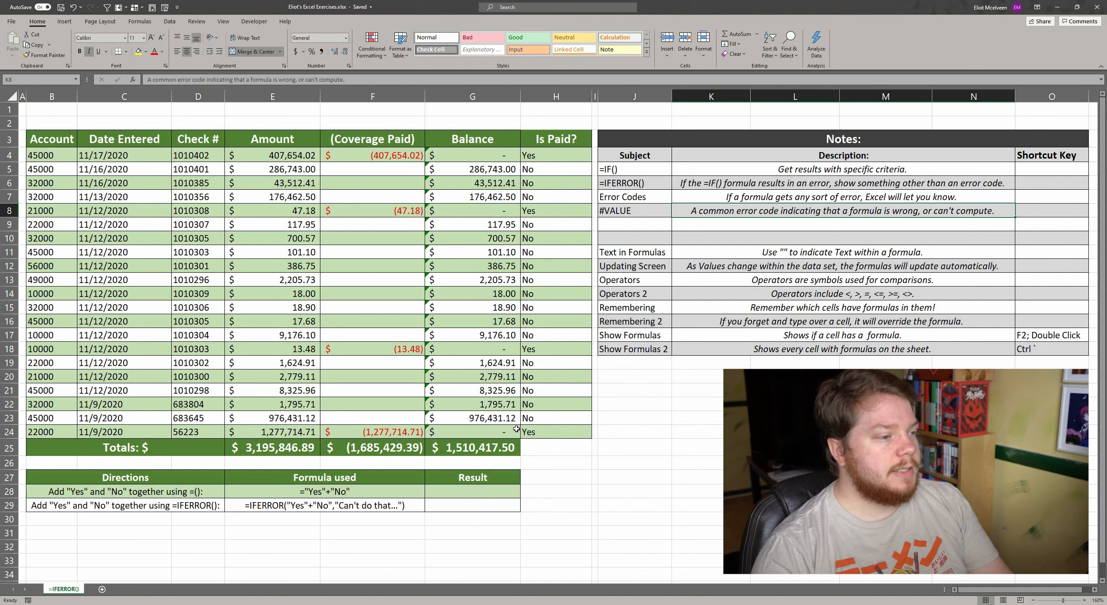
{"action": "left_click", "coordinate": [469, 494]}
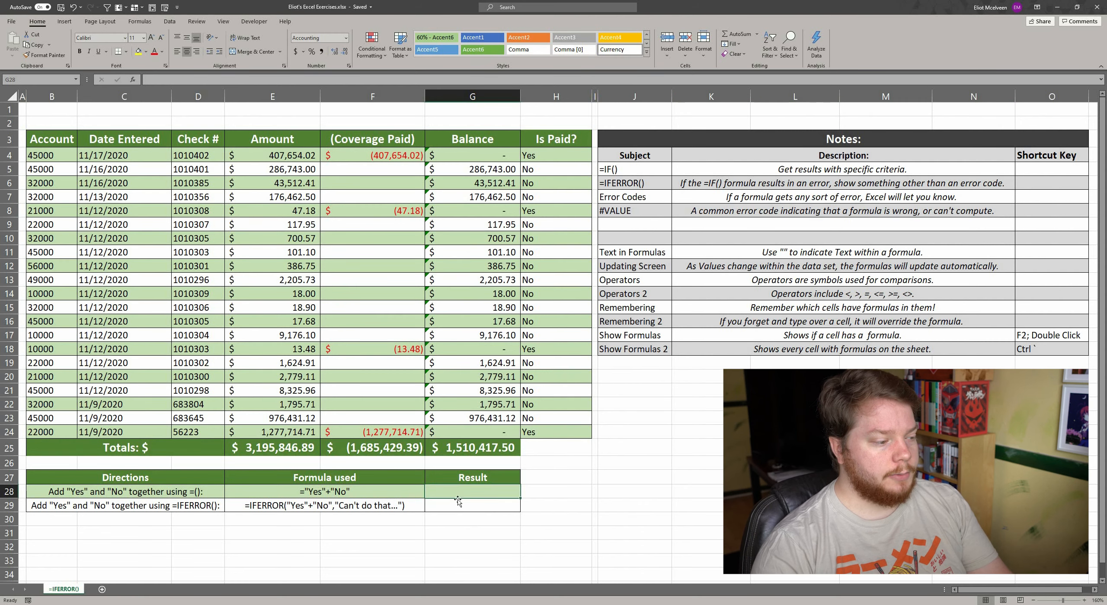
{"action": "left_click", "coordinate": [142, 494]}
{"action": "left_click", "coordinate": [144, 505], "text": "shift"}
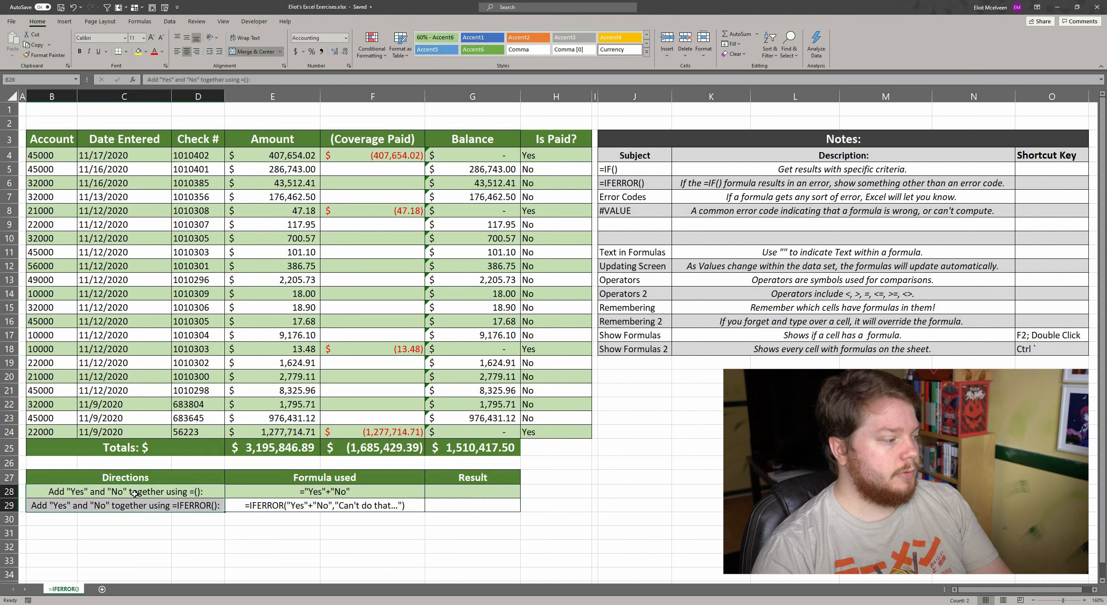
{"action": "left_click_drag", "start_coordinate": [313, 494], "coordinate": [324, 506]}
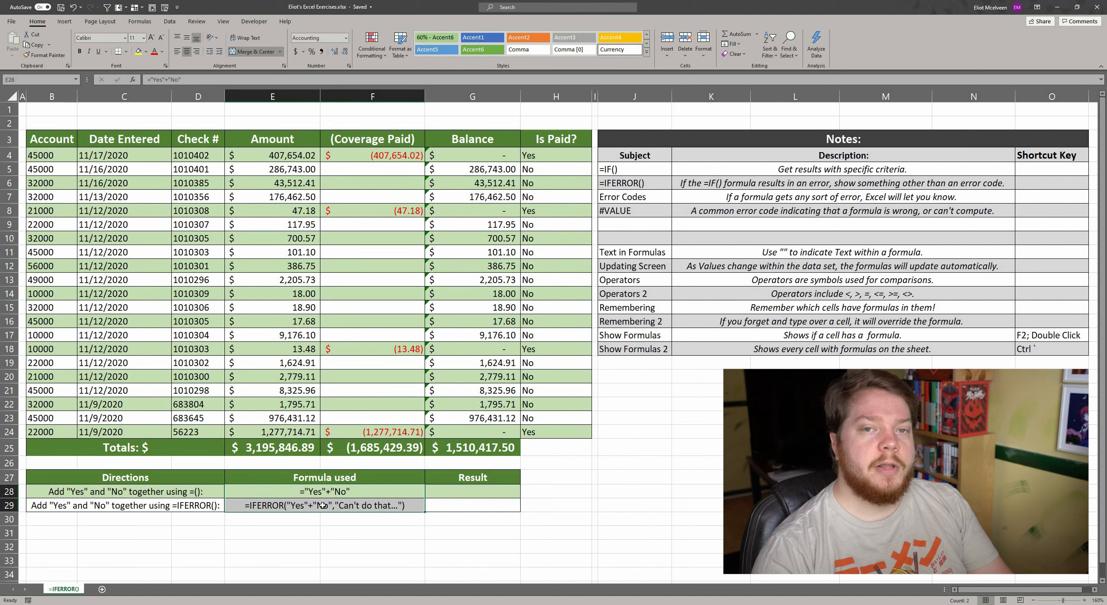
Step: Enter the formula ="Yes"+"No" in the first Result cell, G28
{"action": "left_click", "coordinate": [218, 495]}
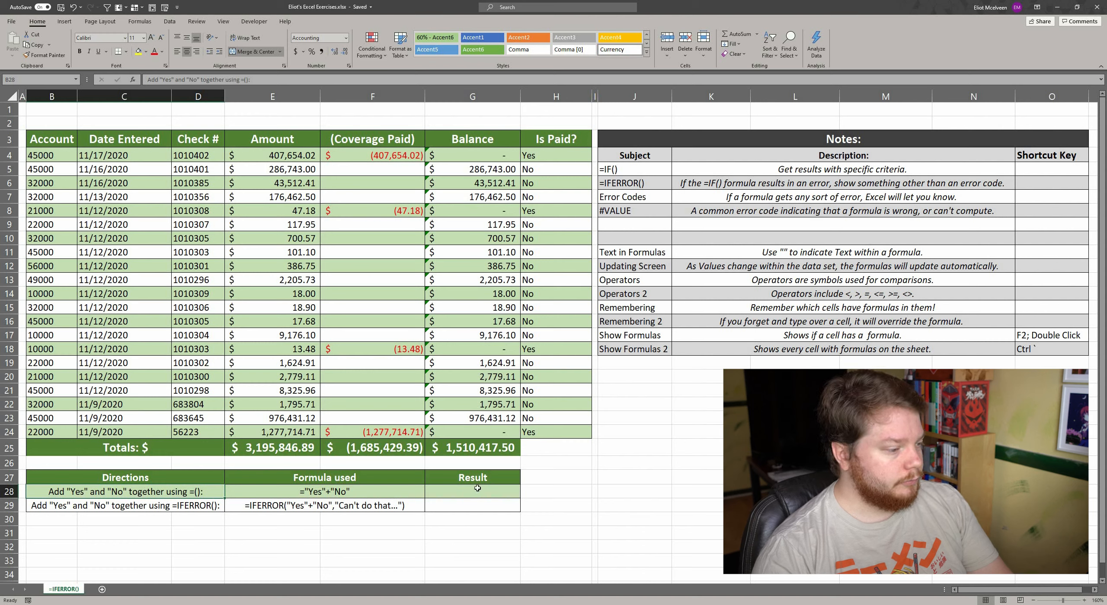
{"action": "key", "text": "Right"}
{"action": "key", "text": "Right"}
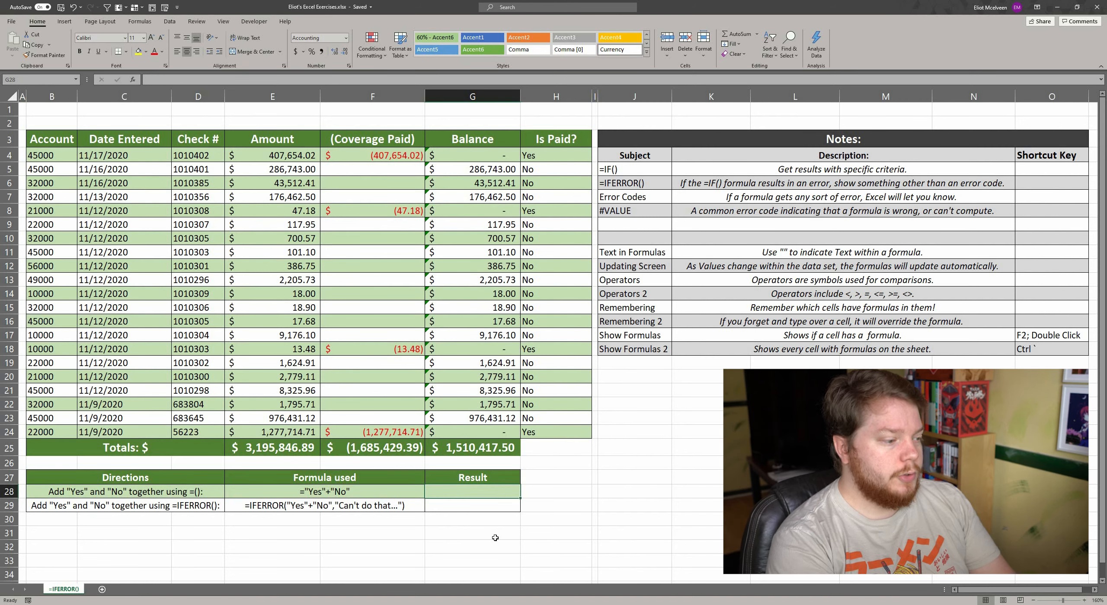
{"action": "type", "text": "=\"Y"}
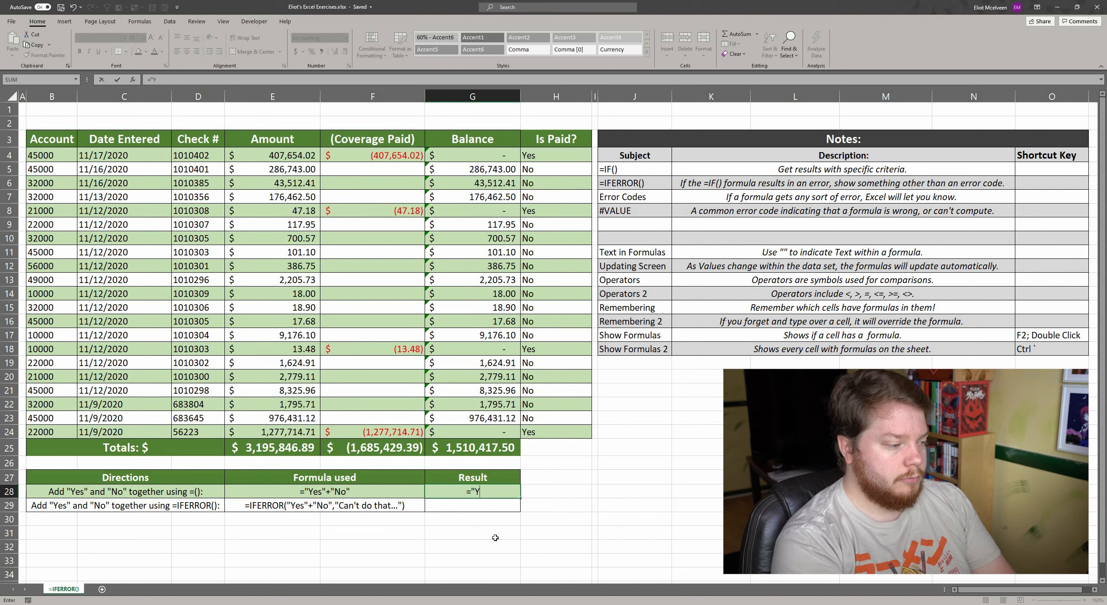
{"action": "type", "text": "es\""}
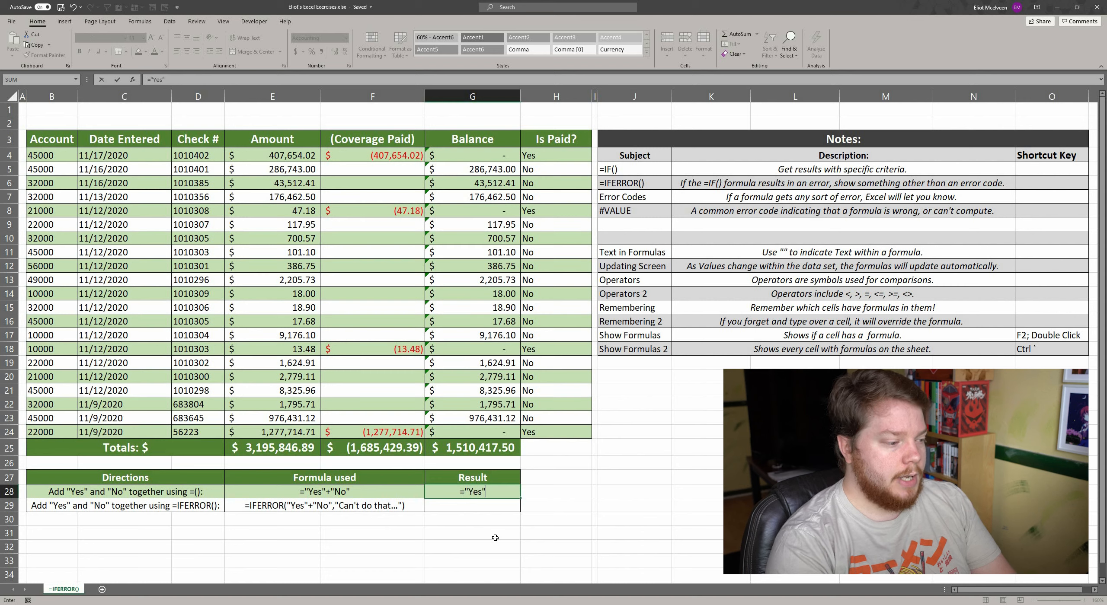
{"action": "type", "text": "+"}
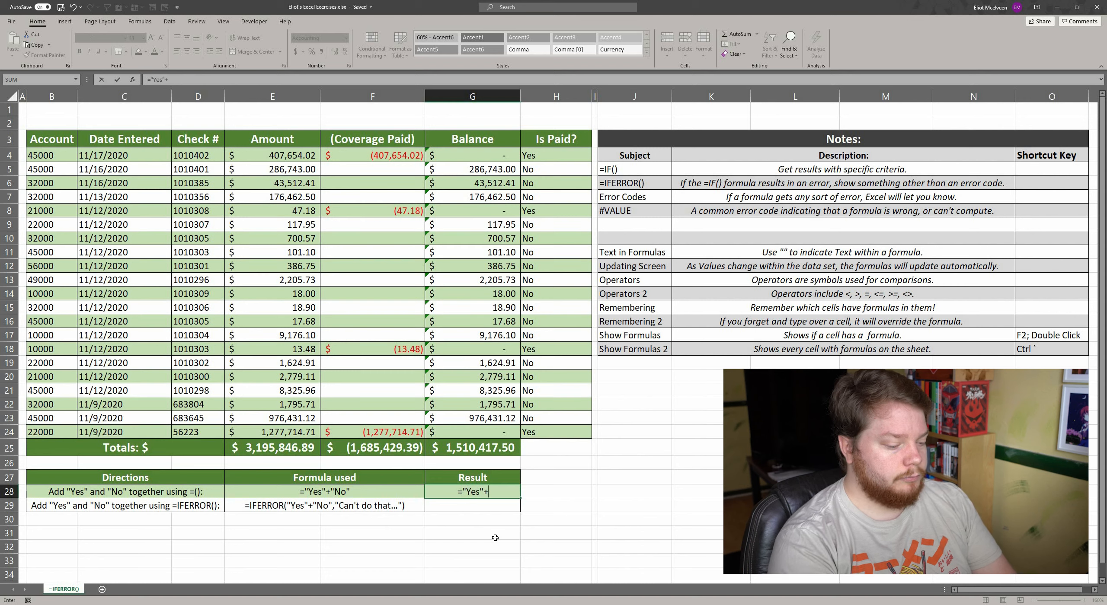
{"action": "type", "text": "\"No\""}
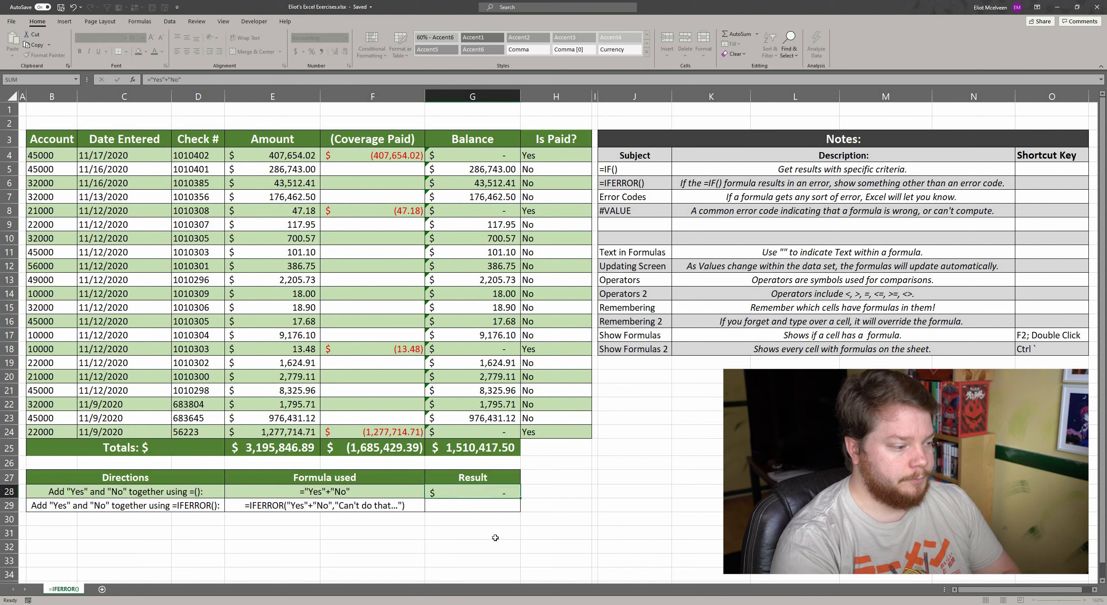
{"action": "key", "text": "Return"}
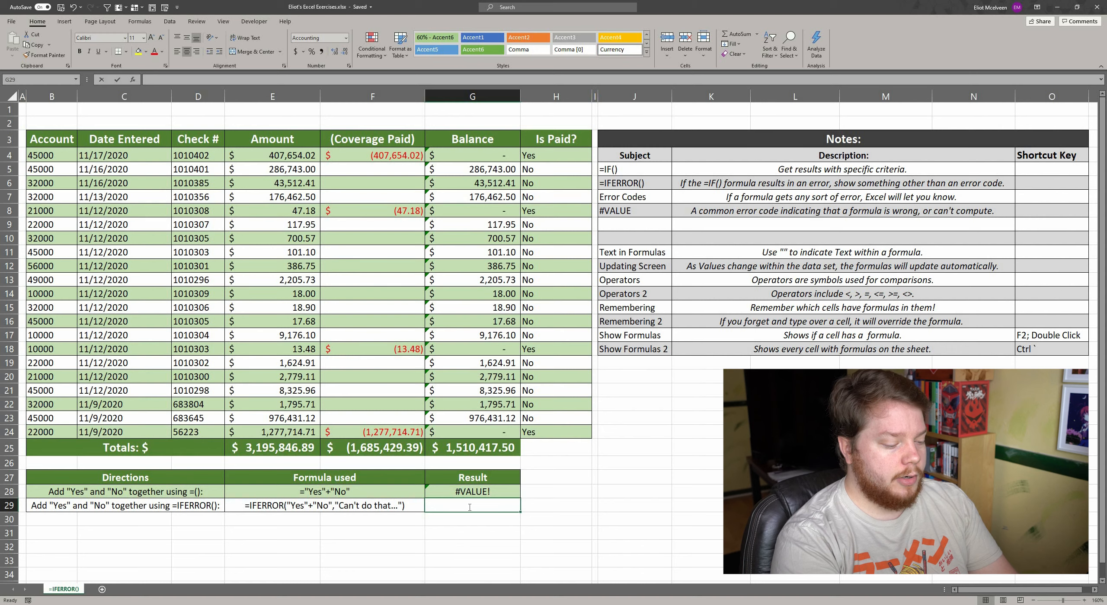
Step: Begin an IFERROR formula in the second Result cell, G29, with "Yes"+"No" as its value argument
{"action": "type", "text": "=if"}
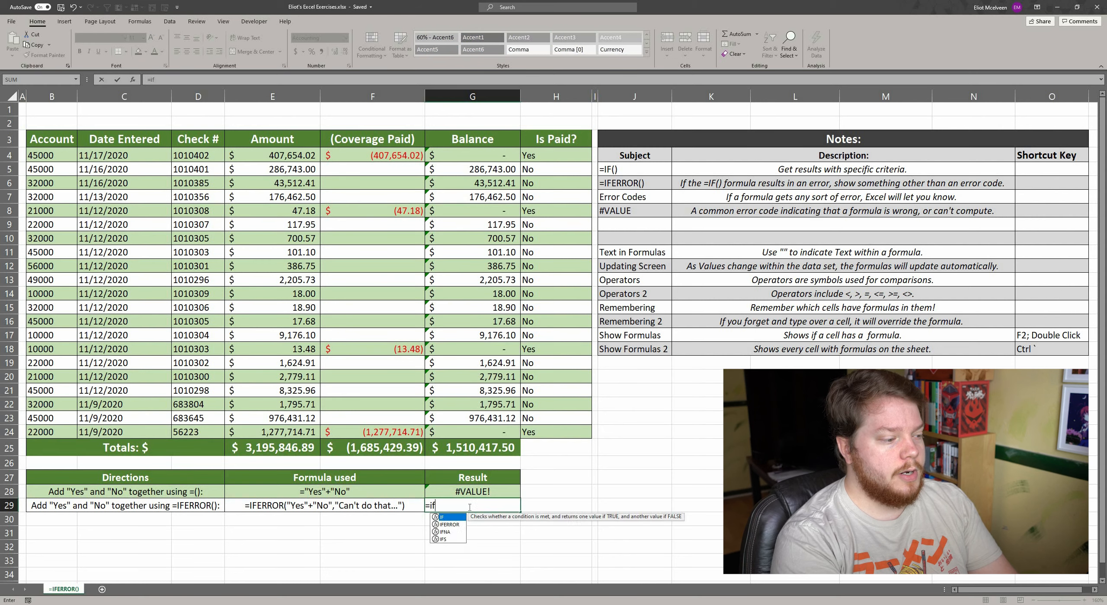
{"action": "type", "text": "er"}
{"action": "key", "text": "Tab"}
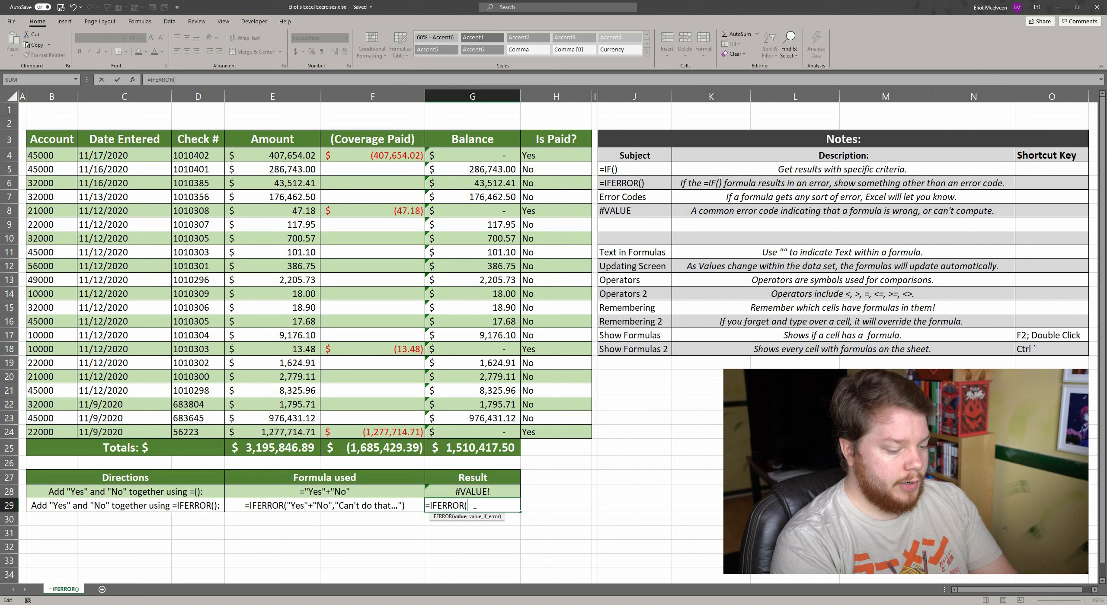
{"action": "type", "text": "\"yes"}
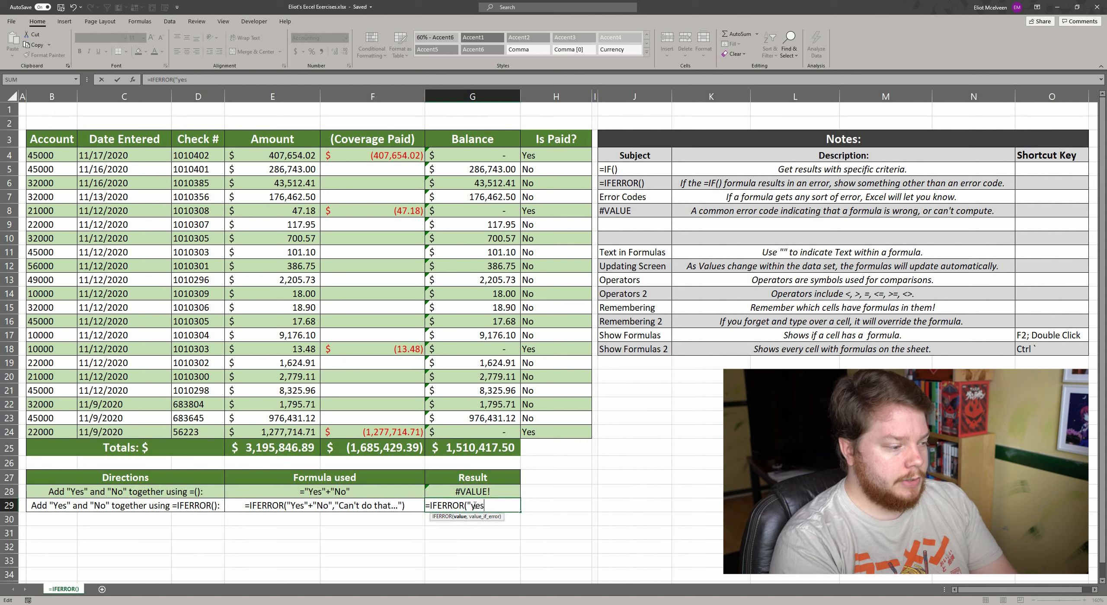
{"action": "key", "text": "BackSpace"}
{"action": "key", "text": "BackSpace"}
{"action": "key", "text": "BackSpace"}
{"action": "type", "text": "Yes\"+"}
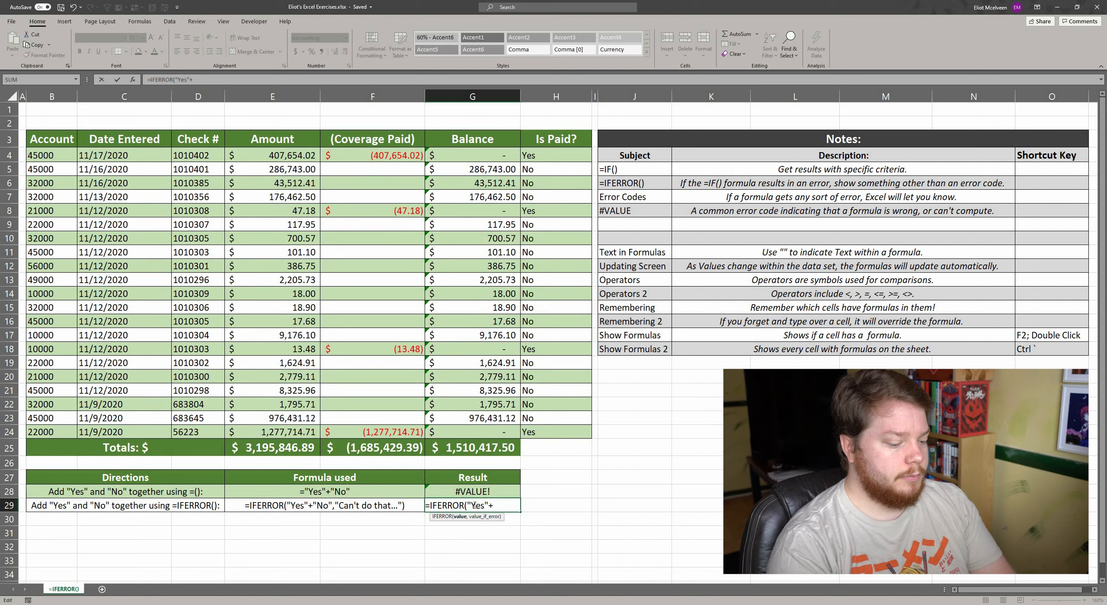
{"action": "type", "text": "\""}
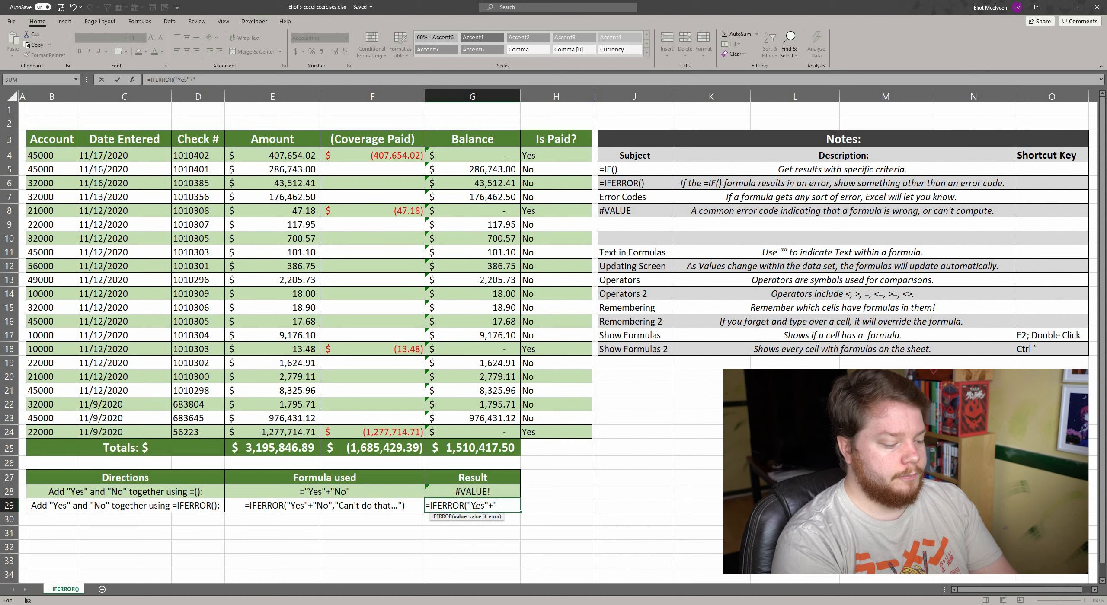
{"action": "type", "text": "No"}
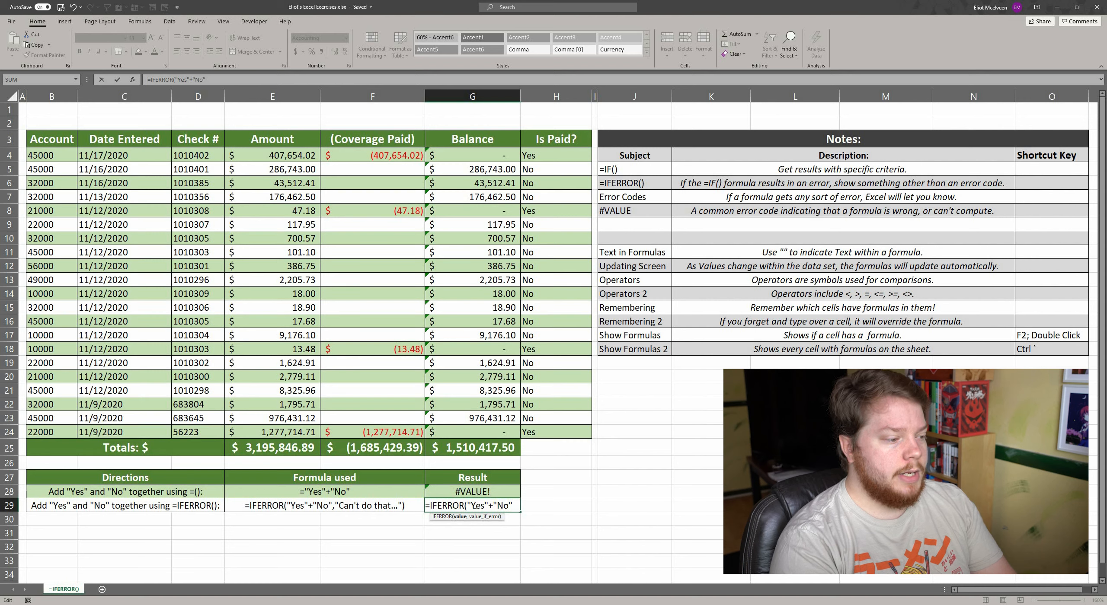
{"action": "type", "text": "\""}
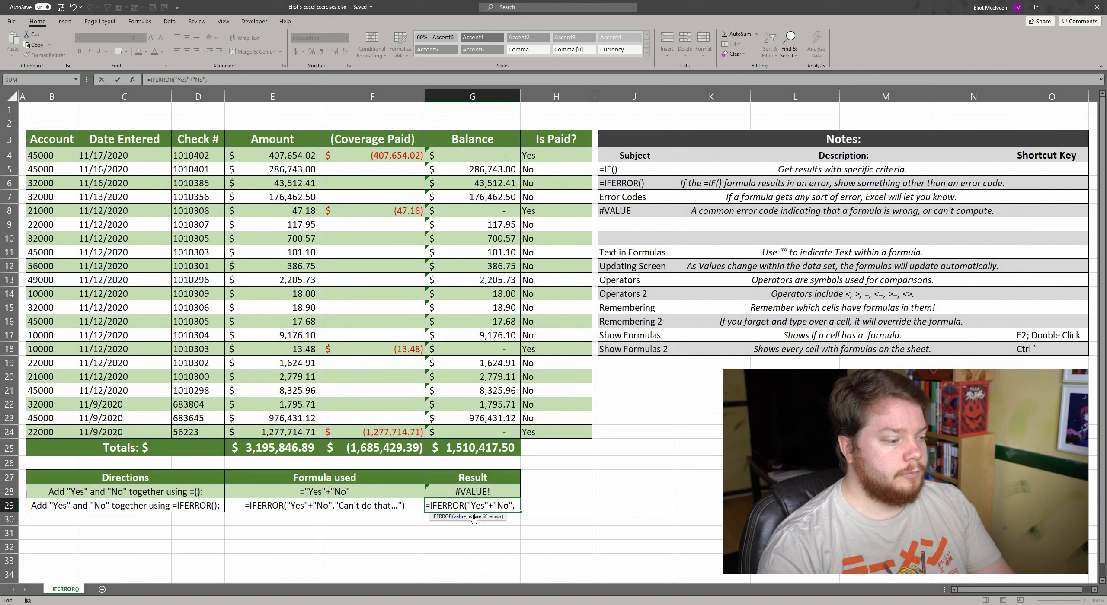
Step: Complete the IFERROR formula in G29 with "Can't do that!" as the value_if_error text and enter it
{"action": "type", "text": ","}
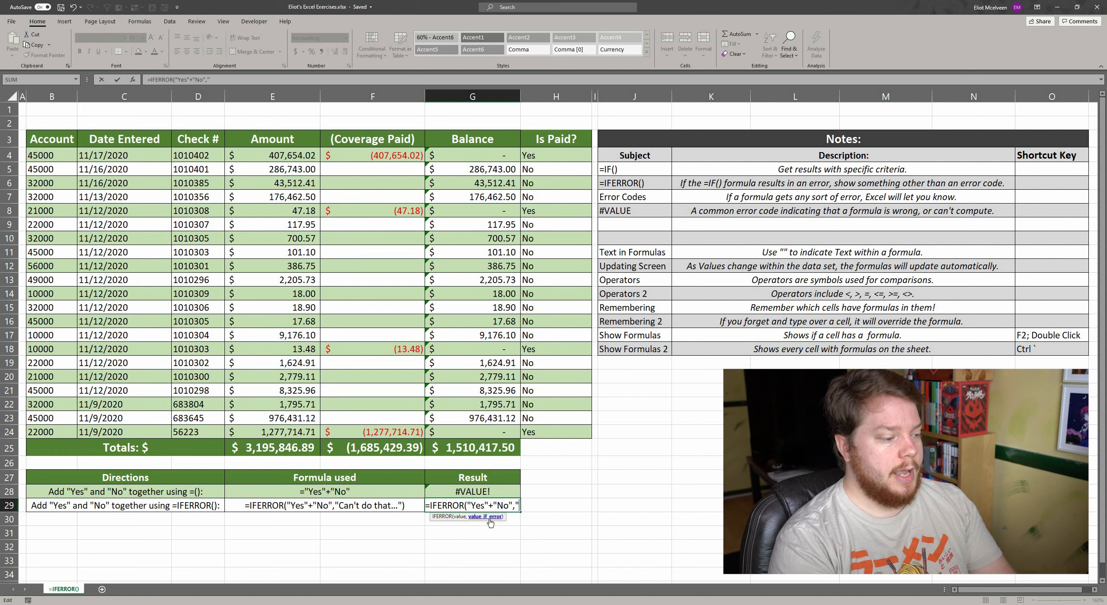
{"action": "type", "text": "Can't"}
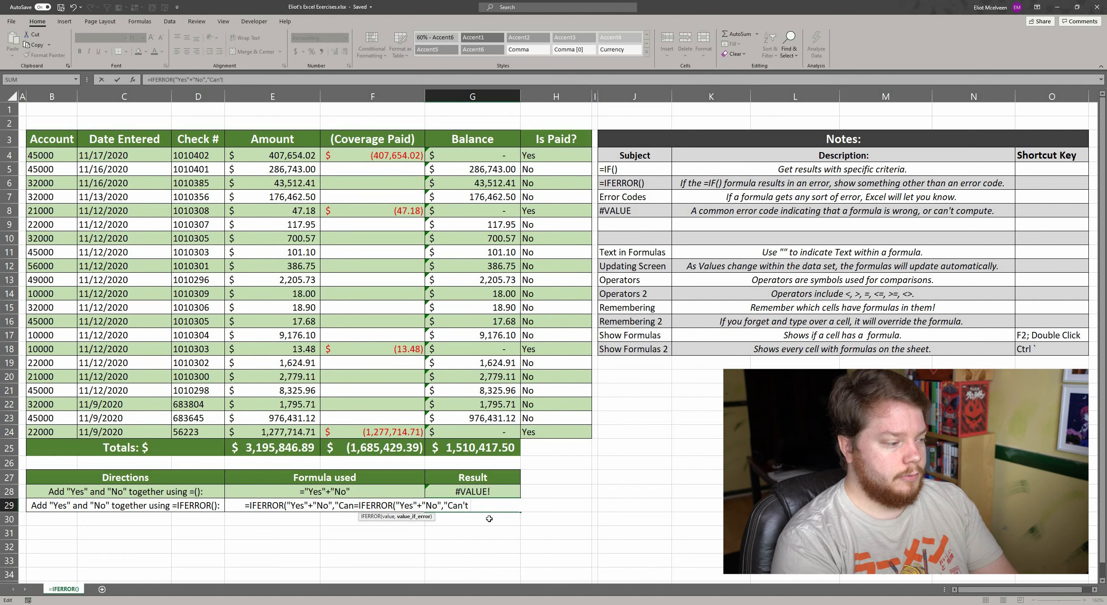
{"action": "type", "text": " do that!\""}
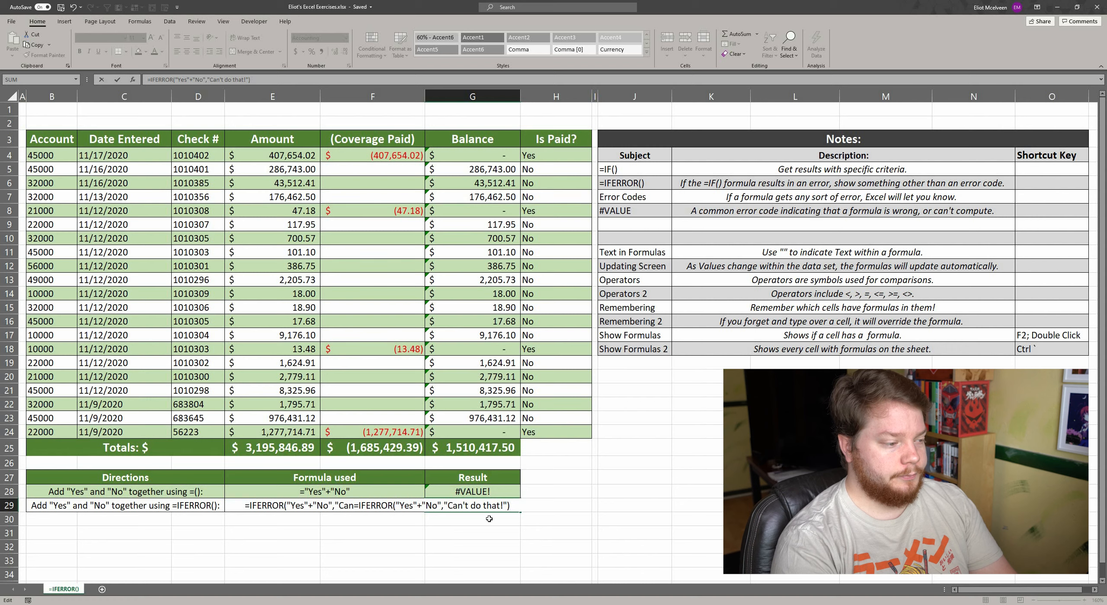
{"action": "key", "text": "Return"}
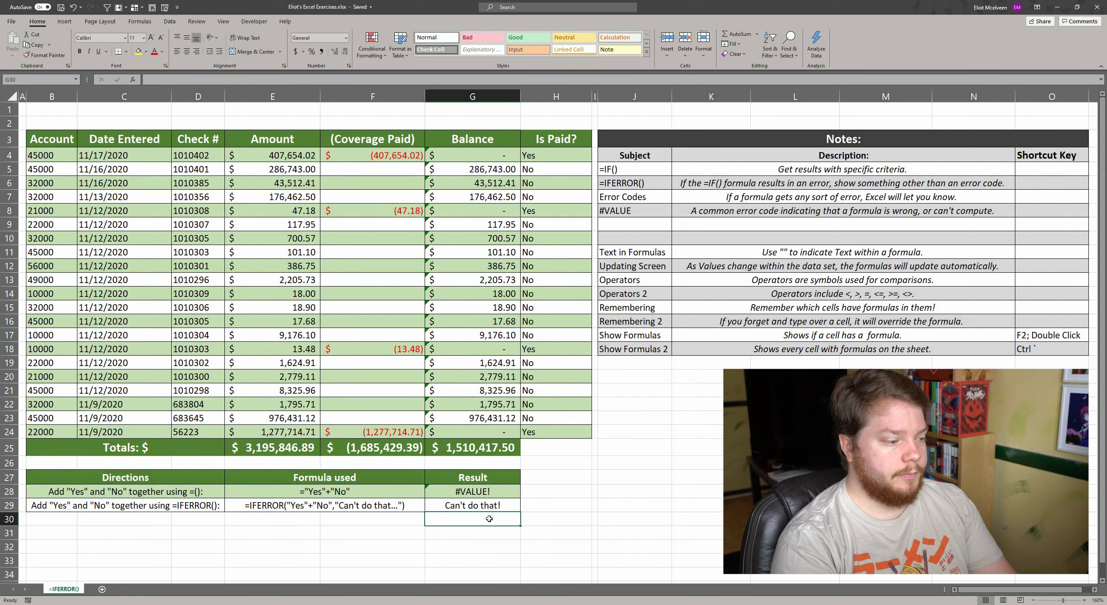
Step: Inspect the IFERROR formula in G29, highlighting its custom error text, and leave the cell unchanged
{"action": "key", "text": "Up"}
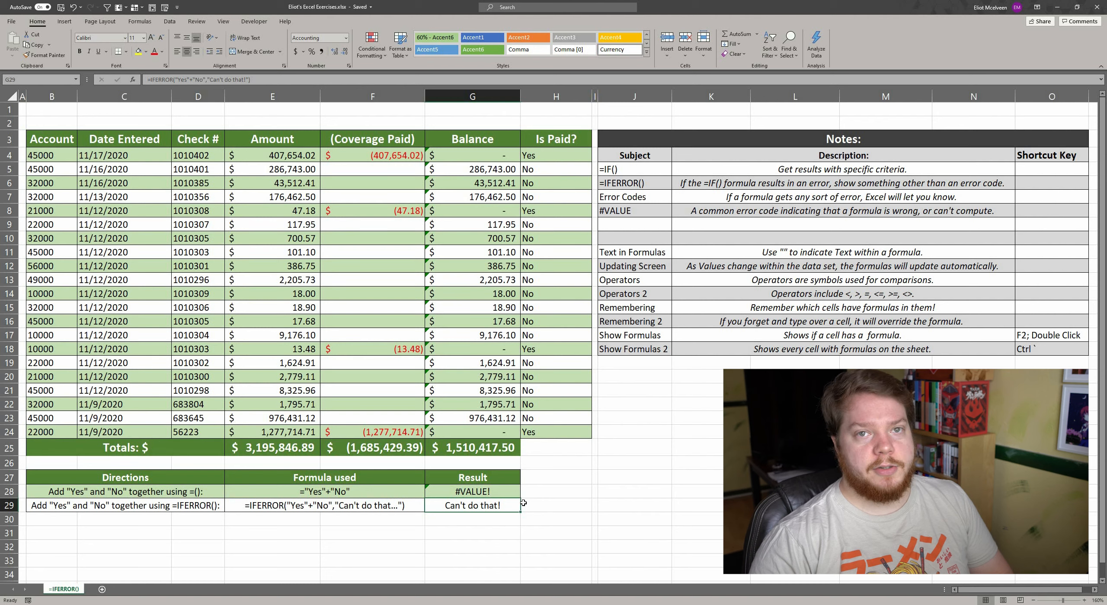
{"action": "double_click", "coordinate": [502, 505]}
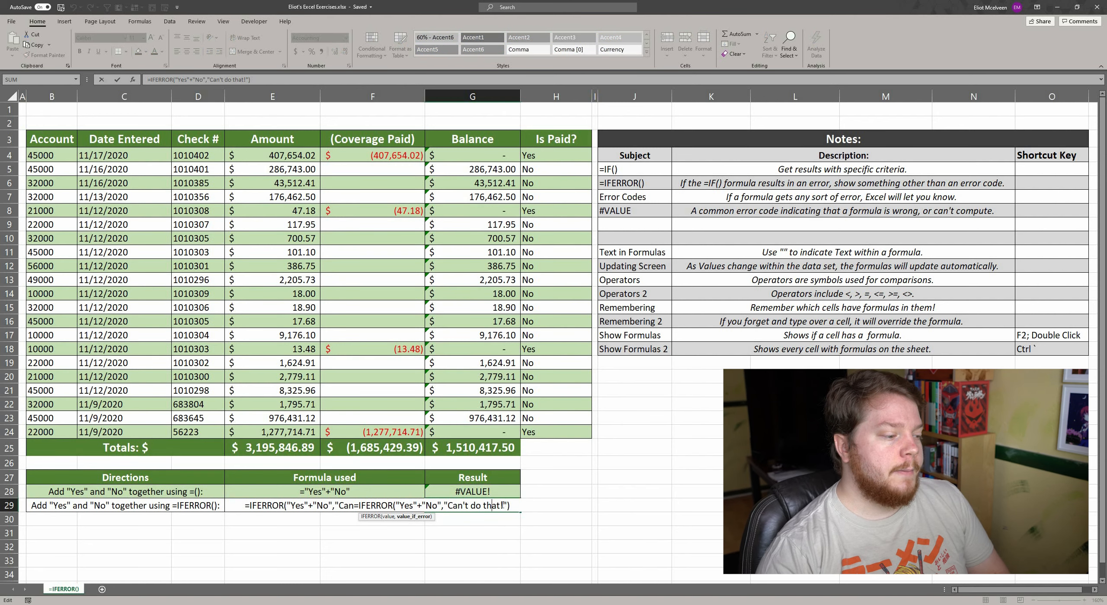
{"action": "left_click_drag", "start_coordinate": [503, 505], "coordinate": [451, 507]}
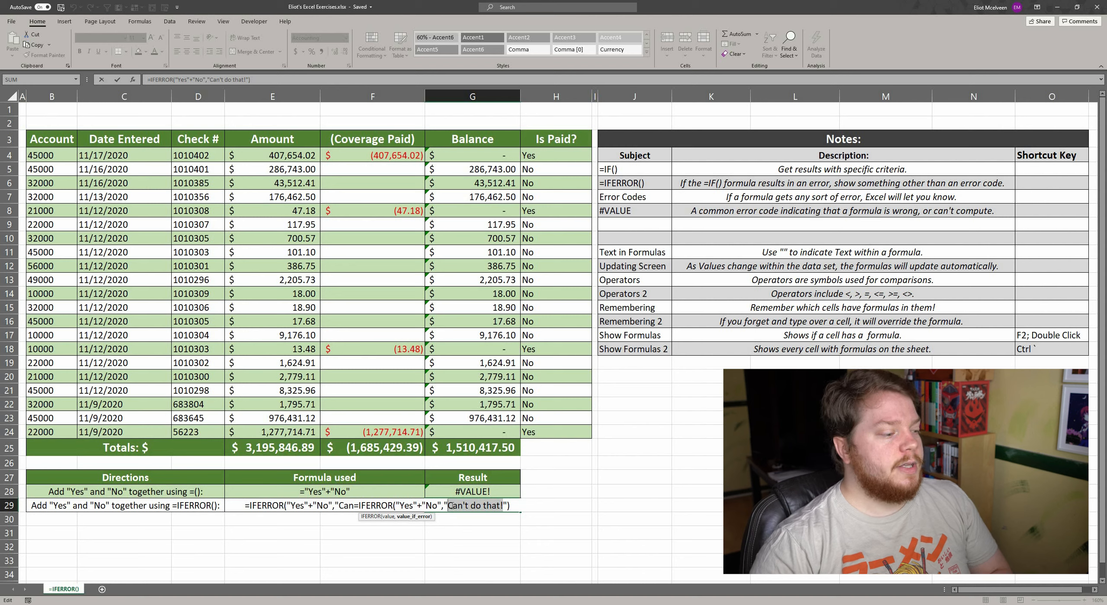
{"action": "key", "text": "Return"}
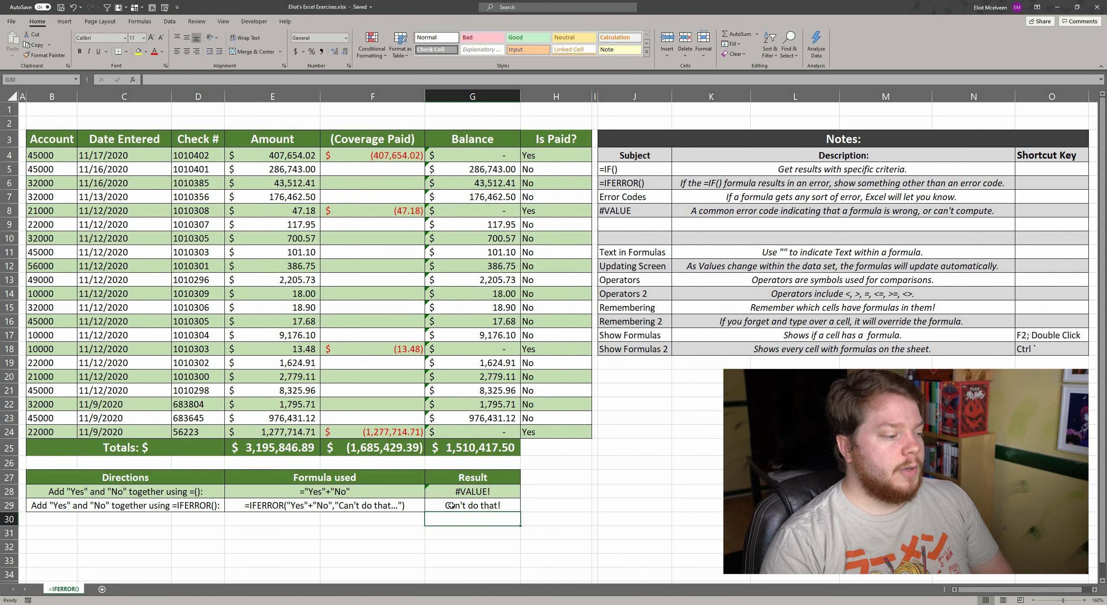